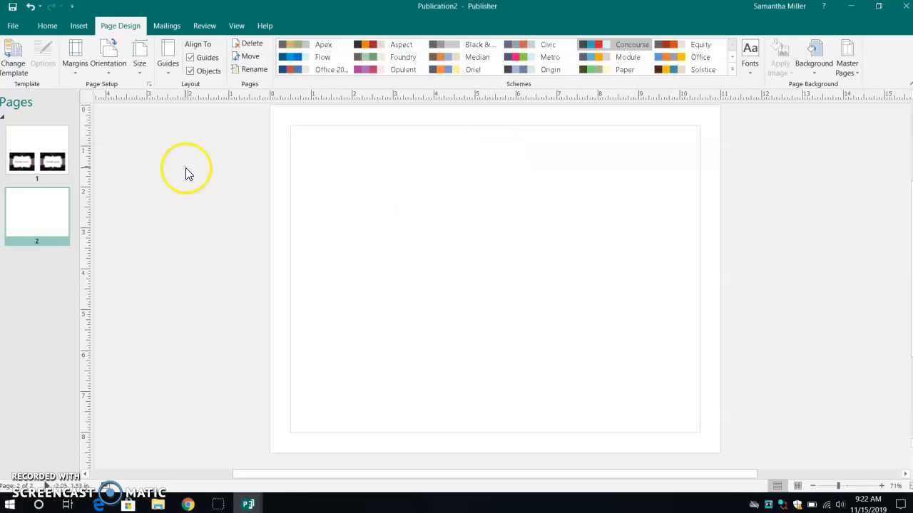
Add a vertical ruler guide down the centre of page 2.
{"action": "left_click", "coordinate": [169, 65]}
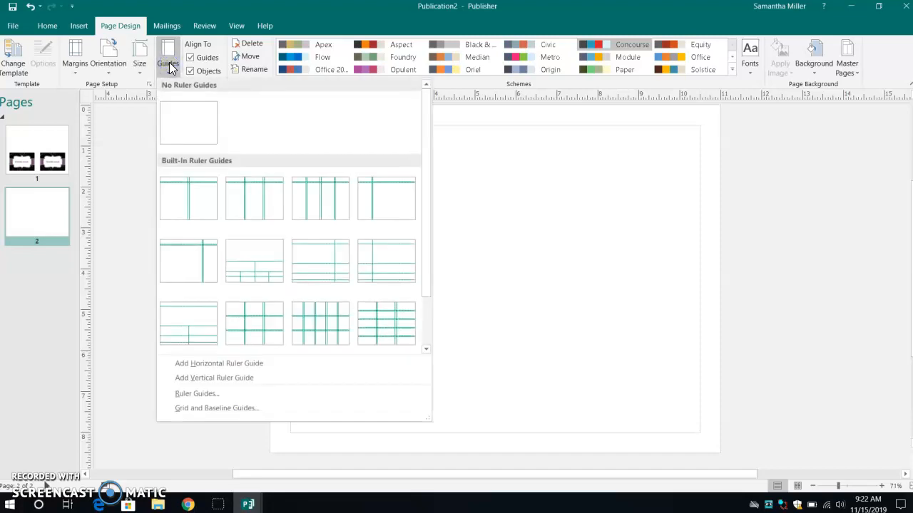
{"action": "left_click", "coordinate": [203, 378]}
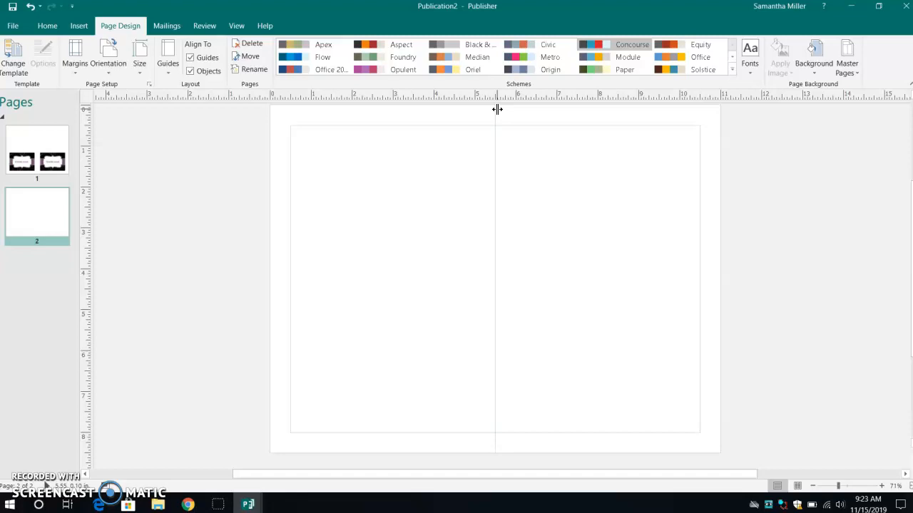
{"action": "left_click", "coordinate": [376, 215]}
Insert the dark-framed pull quote page part and place it in the upper area of the page's left half.
{"action": "left_click", "coordinate": [83, 27]}
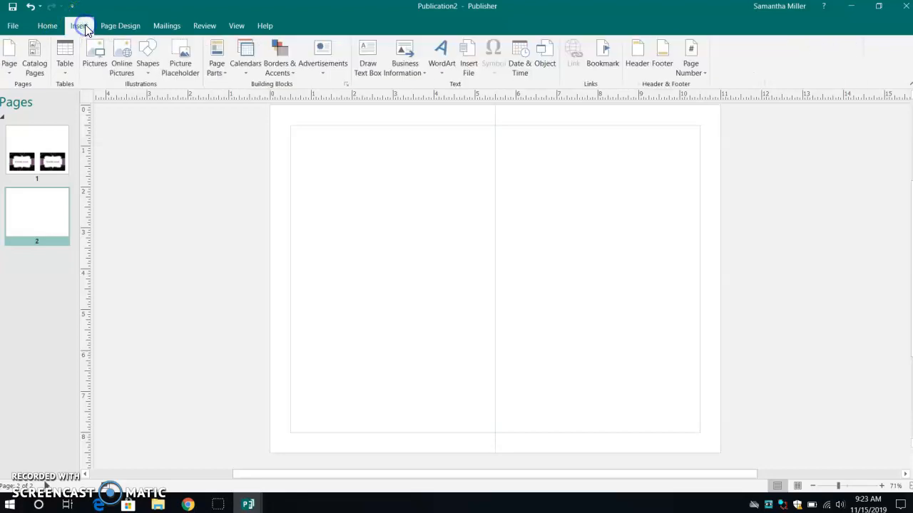
{"action": "left_click", "coordinate": [218, 70]}
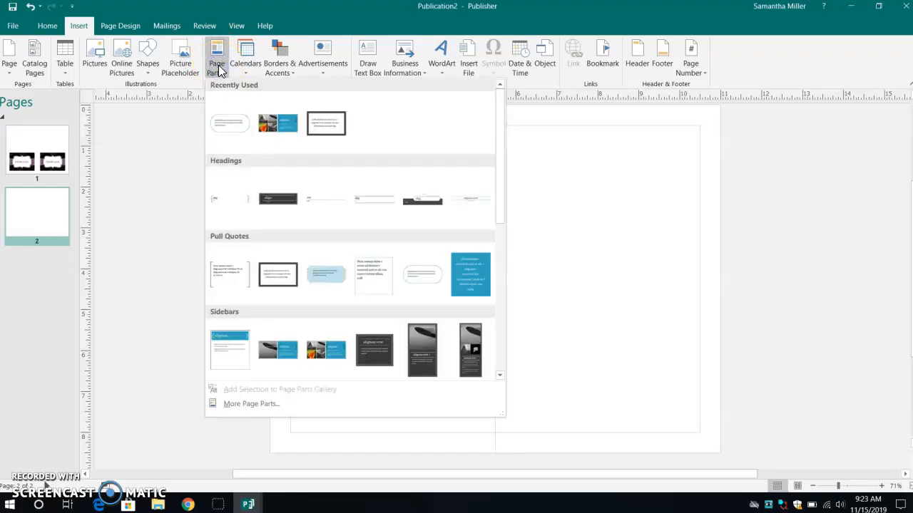
{"action": "left_click", "coordinate": [278, 276]}
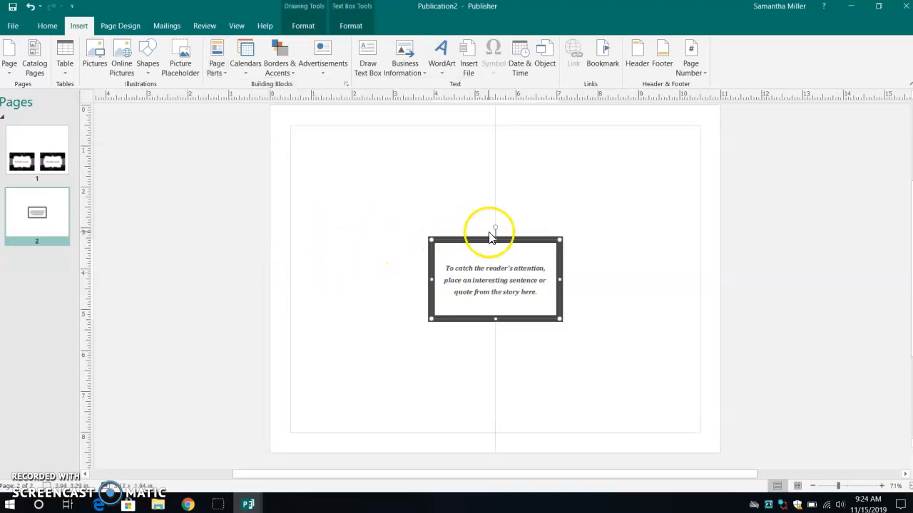
{"action": "left_click", "coordinate": [479, 241]}
{"action": "left_click_drag", "start_coordinate": [479, 240], "coordinate": [371, 161]}
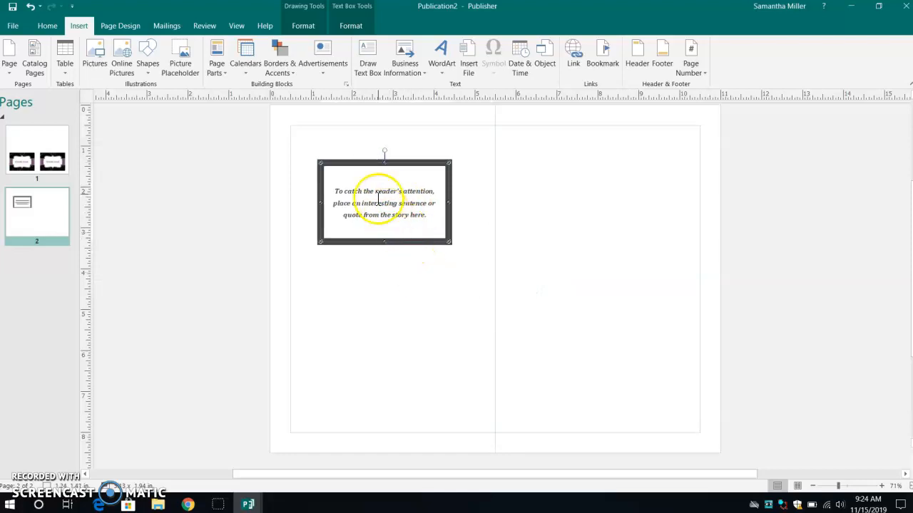
Replace the pull quote's placeholder text with "Dear Grandpa" followed by a new line.
{"action": "left_click_drag", "start_coordinate": [335, 191], "coordinate": [424, 206]}
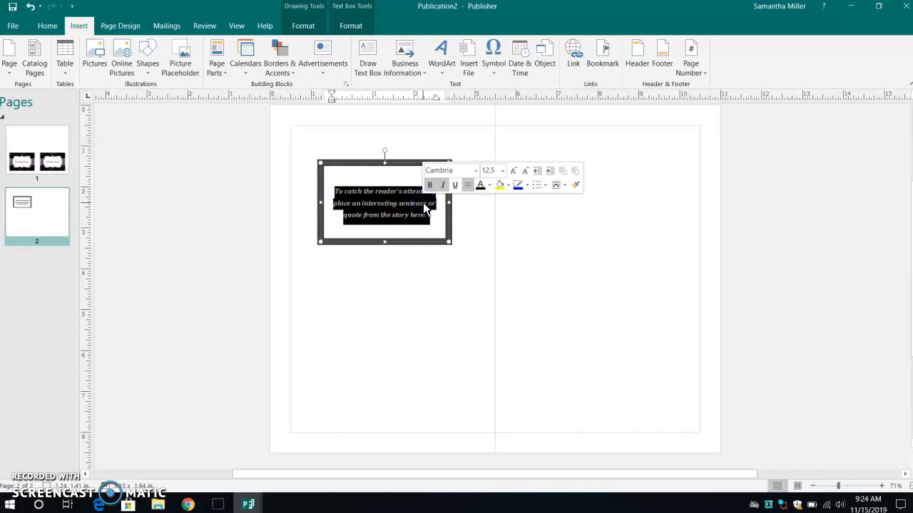
{"action": "key", "text": "BackSpace"}
{"action": "type", "text": "Dear G"}
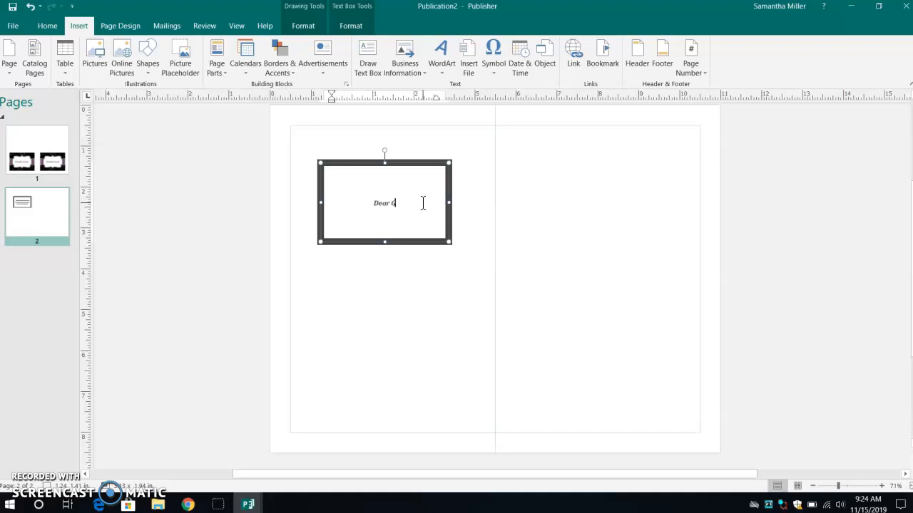
{"action": "type", "text": "randpa"}
{"action": "key", "text": "Return"}
Enlarge the "Dear Grandpa" frame to about 3.29 by 3.30 in and deselect it.
{"action": "left_click_drag", "start_coordinate": [450, 242], "coordinate": [456, 297]}
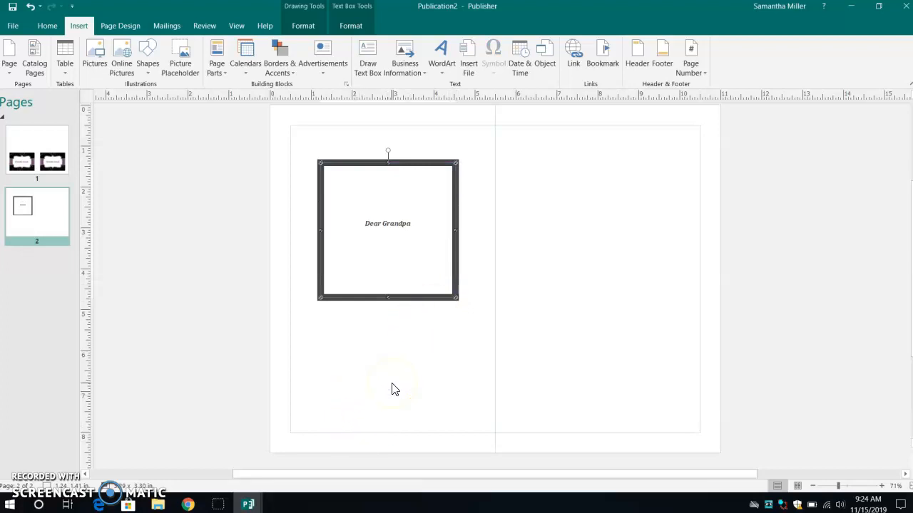
{"action": "left_click", "coordinate": [375, 367]}
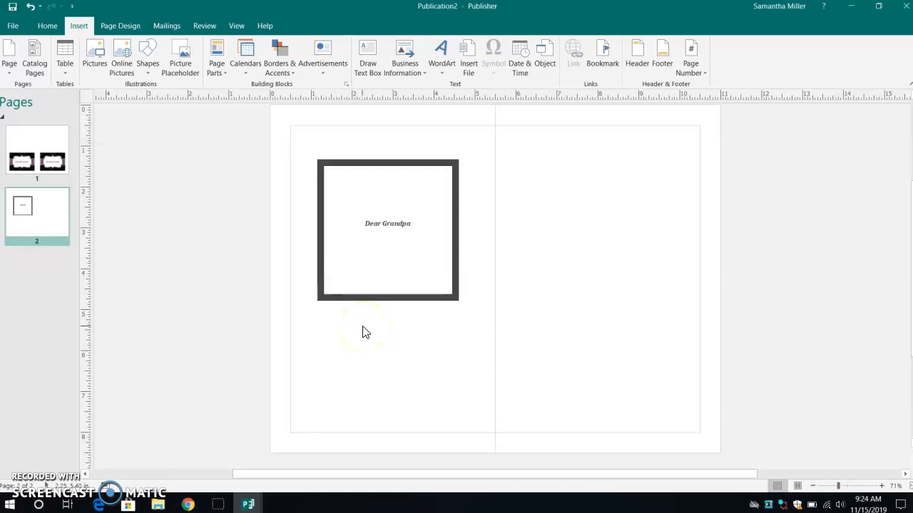
{"action": "left_click", "coordinate": [332, 357]}
Duplicate the "Dear Grandpa" frame and place the copy beside the original in the page's right half.
{"action": "left_click", "coordinate": [455, 243]}
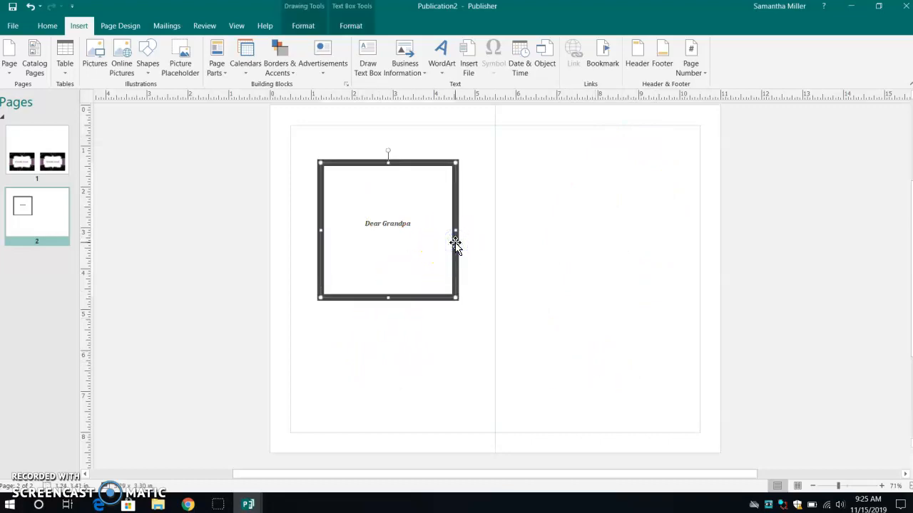
{"action": "left_click", "coordinate": [581, 261]}
{"action": "key", "text": "ctrl+v"}
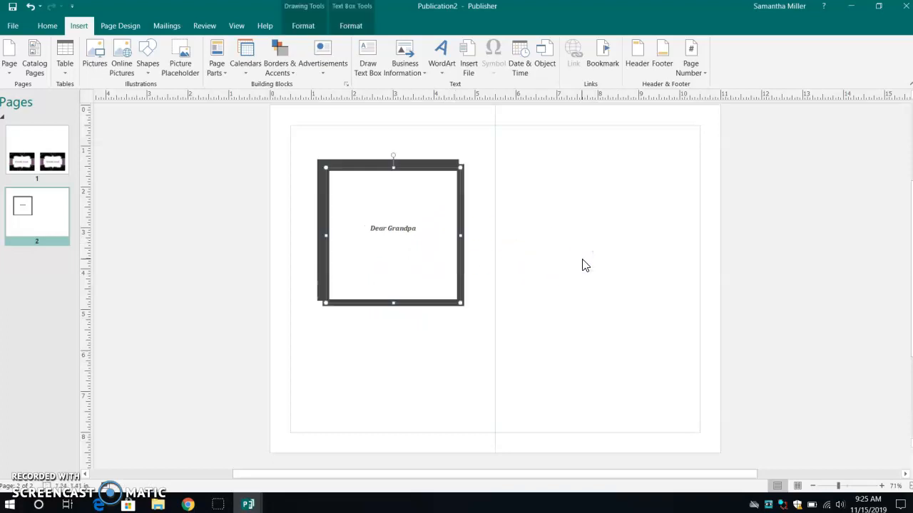
{"action": "left_click_drag", "start_coordinate": [464, 224], "coordinate": [651, 200]}
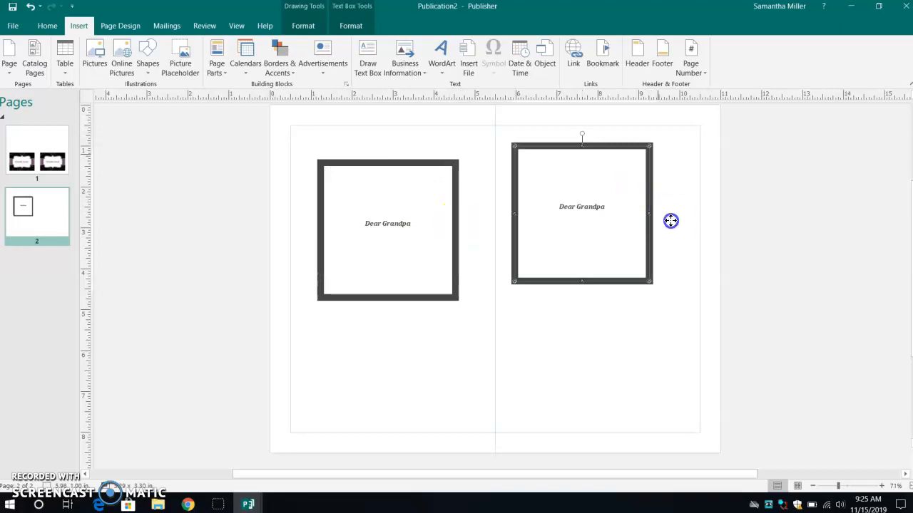
{"action": "left_click", "coordinate": [606, 239]}
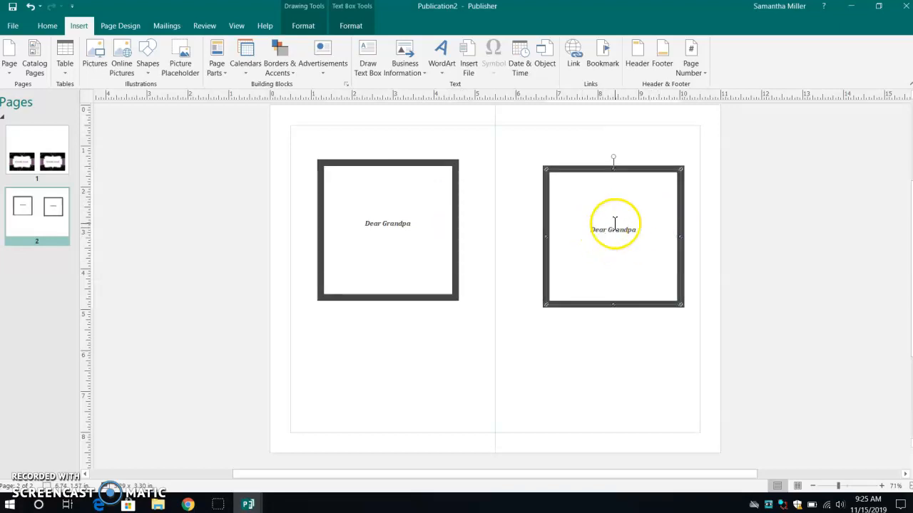
Replace the greeting in the copied frame with the teacher's title and surname, followed by a new line.
{"action": "double_click", "coordinate": [623, 232]}
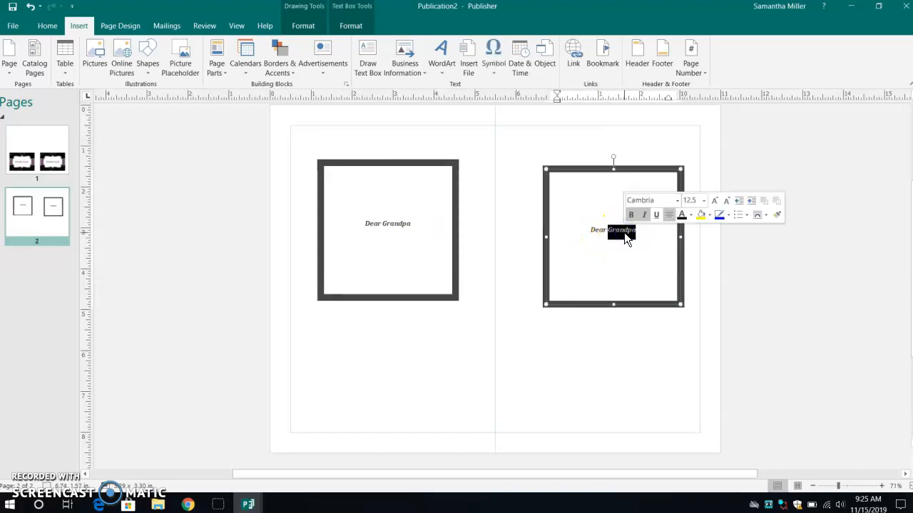
{"action": "key", "text": "BackSpace"}
{"action": "key", "text": "BackSpace"}
{"action": "key", "text": "BackSpace"}
{"action": "key", "text": "BackSpace"}
{"action": "key", "text": "BackSpace"}
{"action": "key", "text": "BackSpace"}
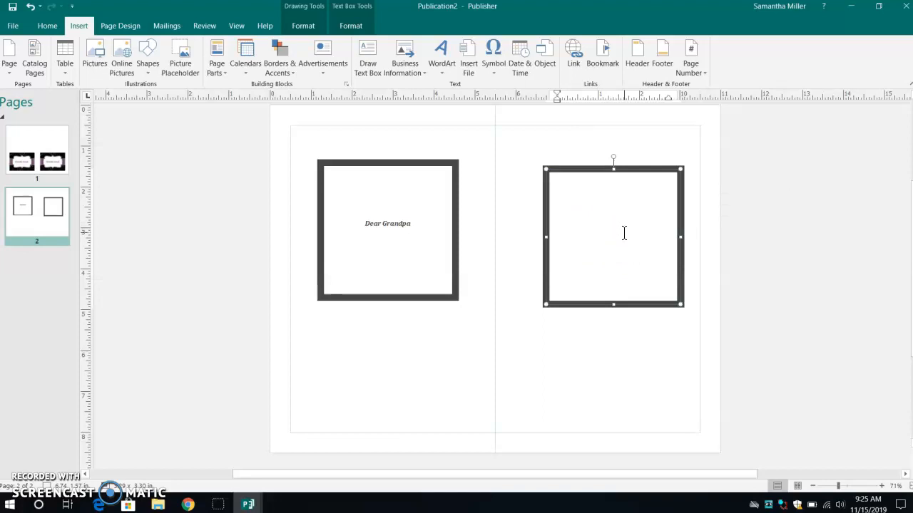
{"action": "type", "text": "Ms. Kloeppel"}
{"action": "key", "text": "Return"}
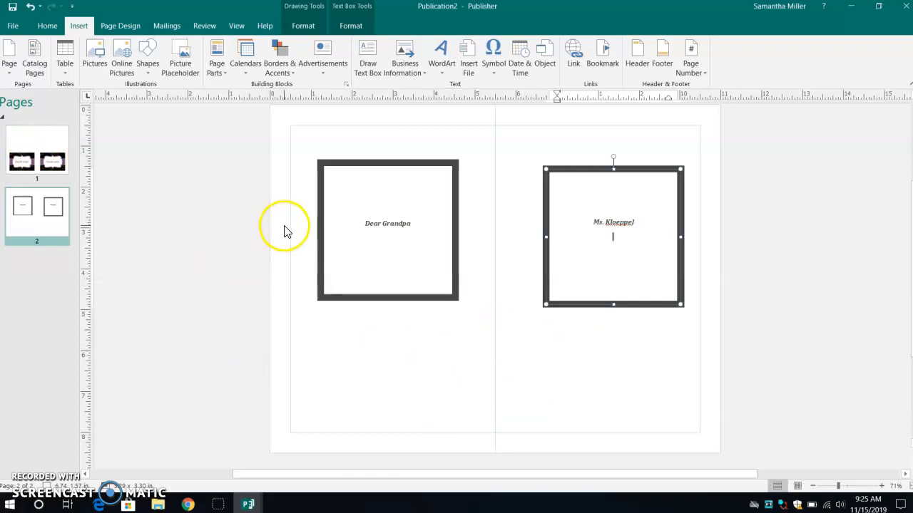
Move the right frame up slightly to about 1.44 in from the page top, level with the left frame.
{"action": "left_click", "coordinate": [571, 166]}
{"action": "left_click_drag", "start_coordinate": [571, 166], "coordinate": [573, 160]}
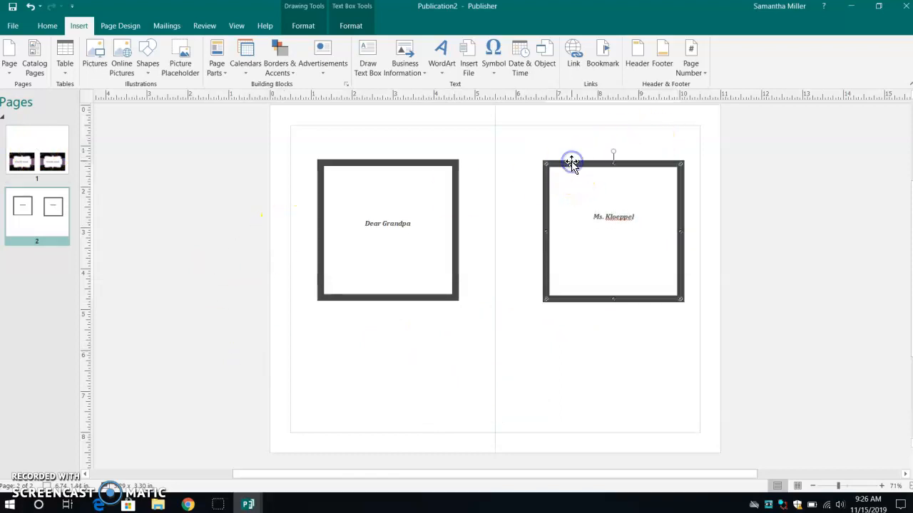
{"action": "left_click", "coordinate": [546, 355]}
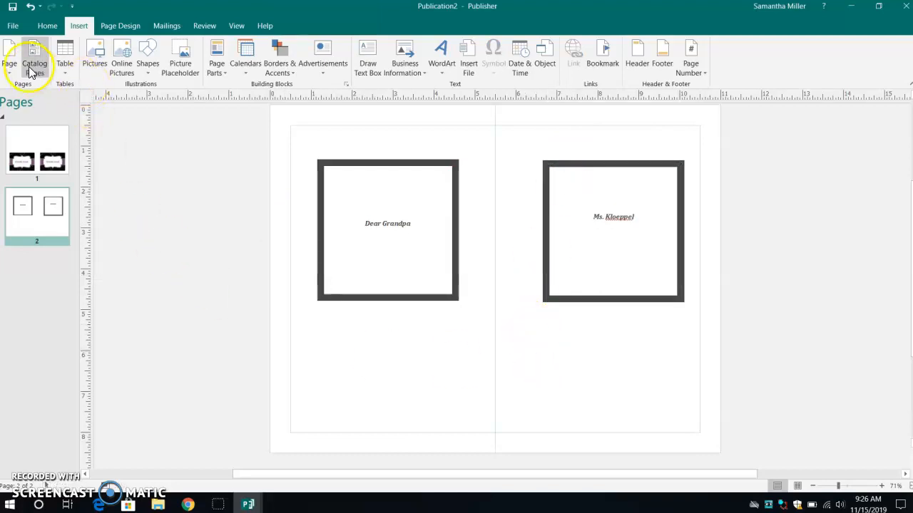
Start saving a copy of the publication in the personal user folder with the file name "thank you card".
{"action": "left_click", "coordinate": [14, 27]}
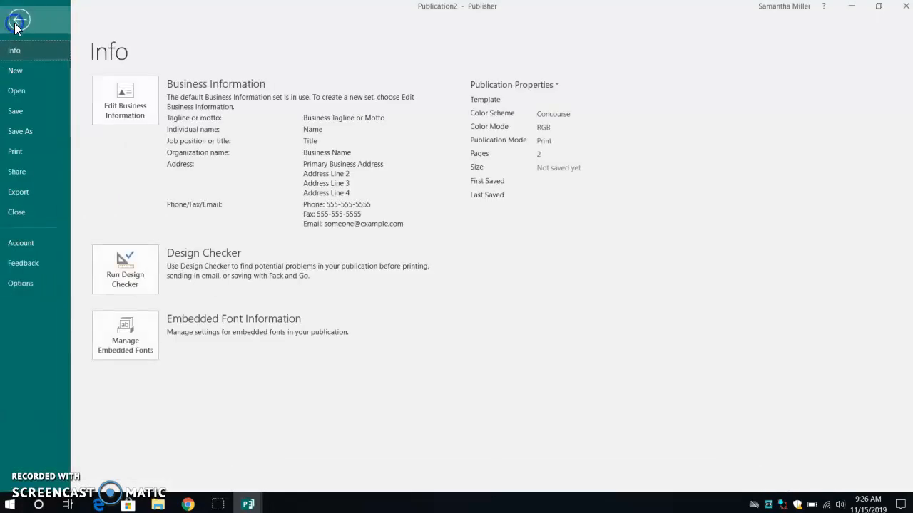
{"action": "left_click", "coordinate": [28, 132]}
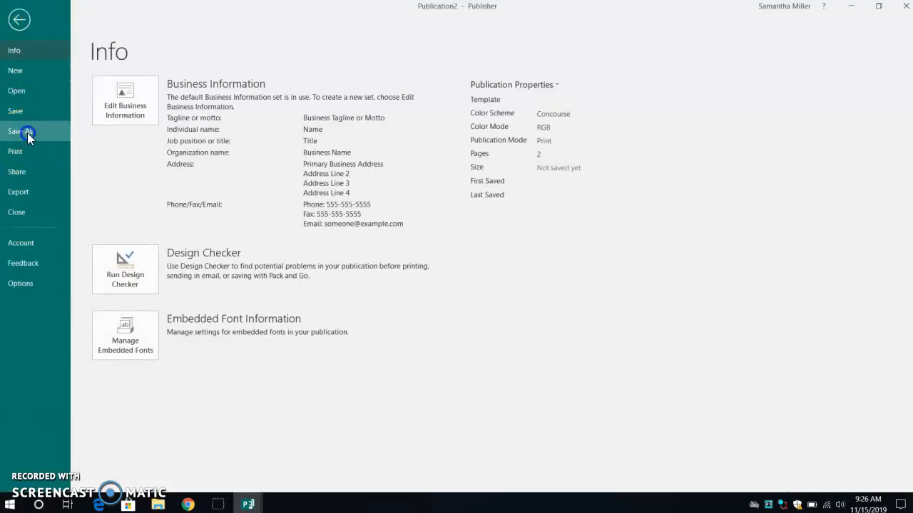
{"action": "left_click", "coordinate": [141, 223]}
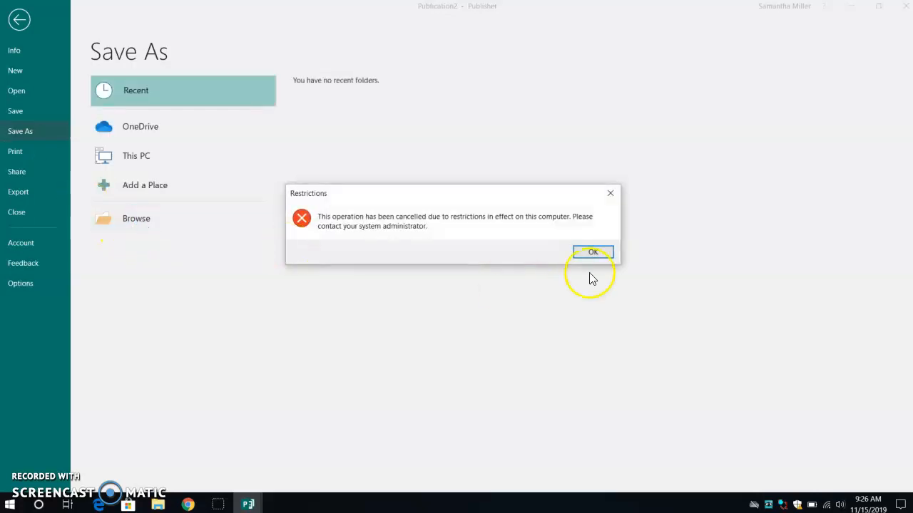
{"action": "left_click", "coordinate": [590, 252]}
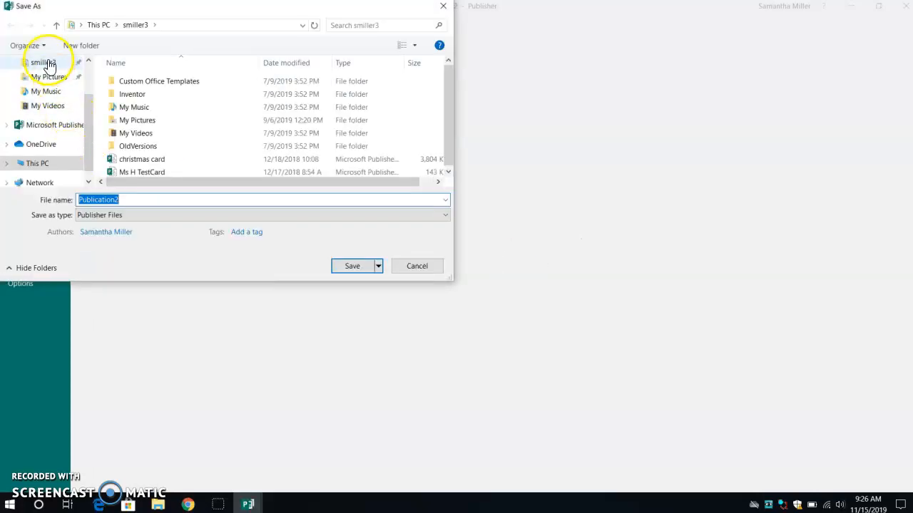
{"action": "left_click", "coordinate": [45, 63]}
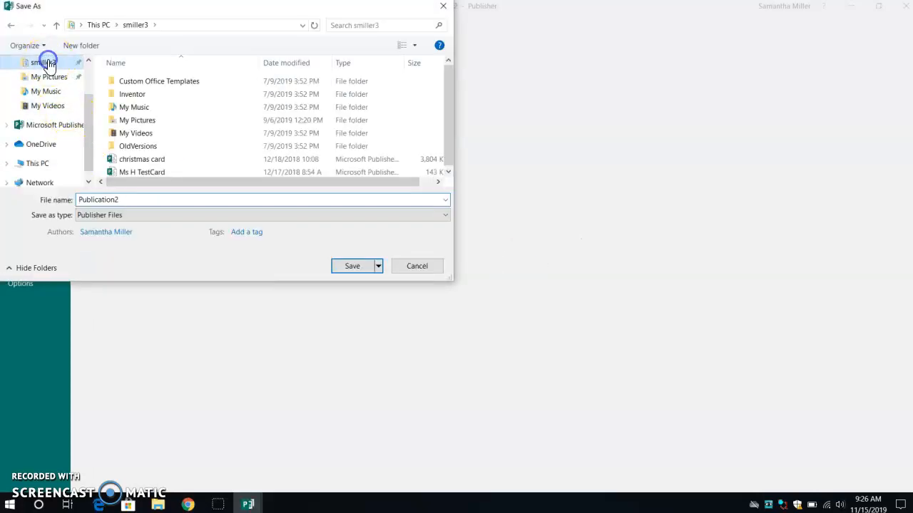
{"action": "double_click", "coordinate": [131, 203]}
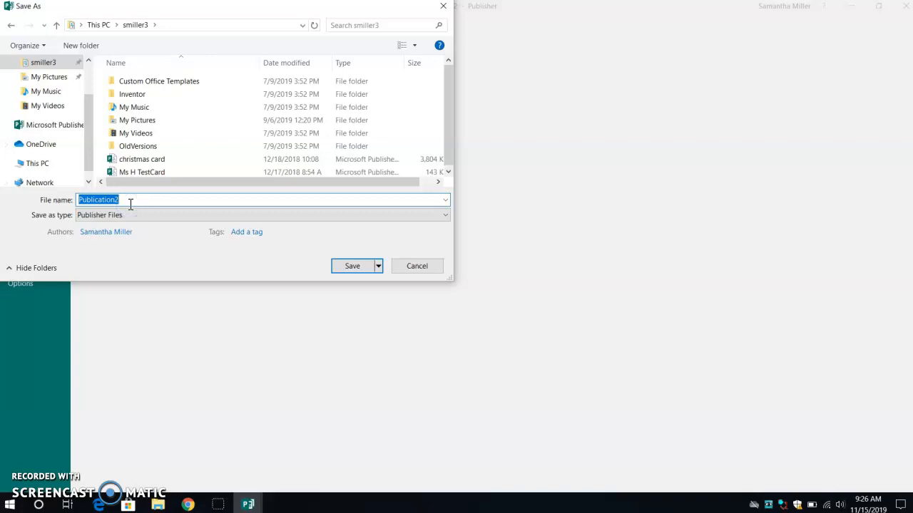
{"action": "type", "text": "thank you card"}
Choose PDF as the file type for the copy, cancel the save and return to the publication.
{"action": "left_click", "coordinate": [144, 217]}
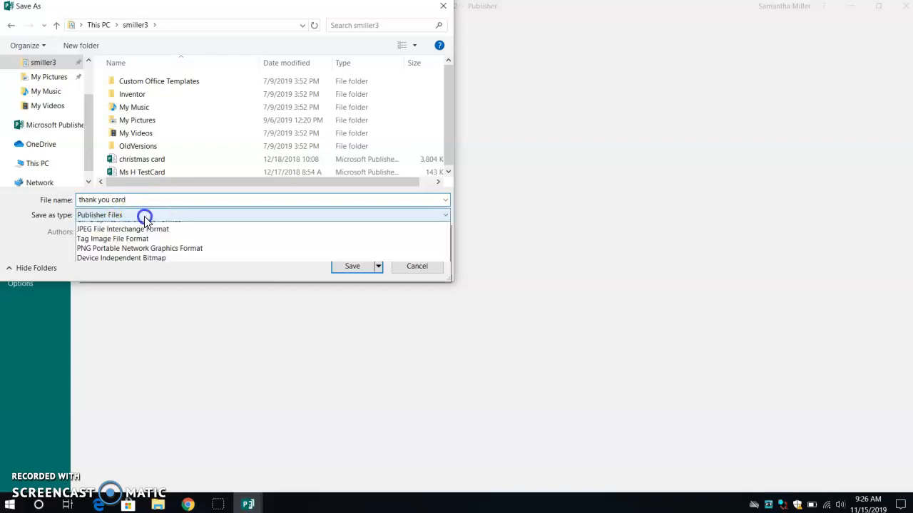
{"action": "left_click_drag", "start_coordinate": [144, 216], "coordinate": [96, 289]}
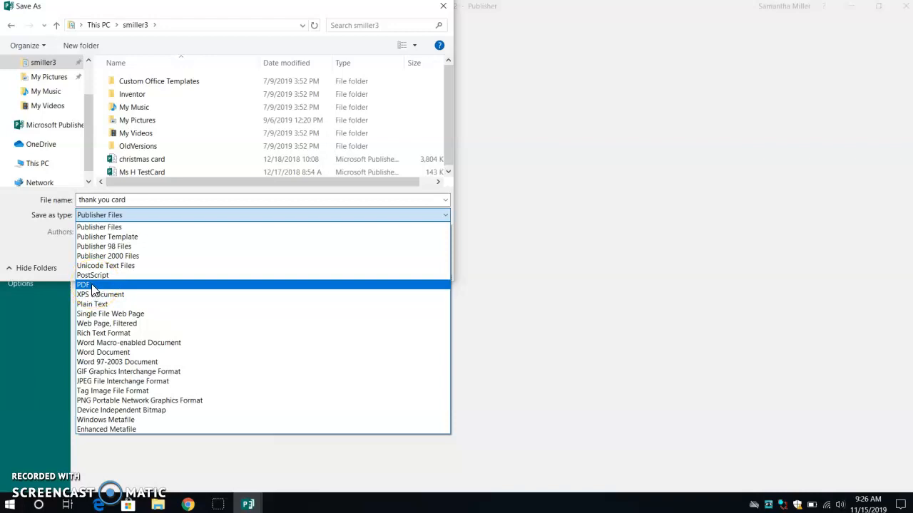
{"action": "left_click", "coordinate": [123, 213]}
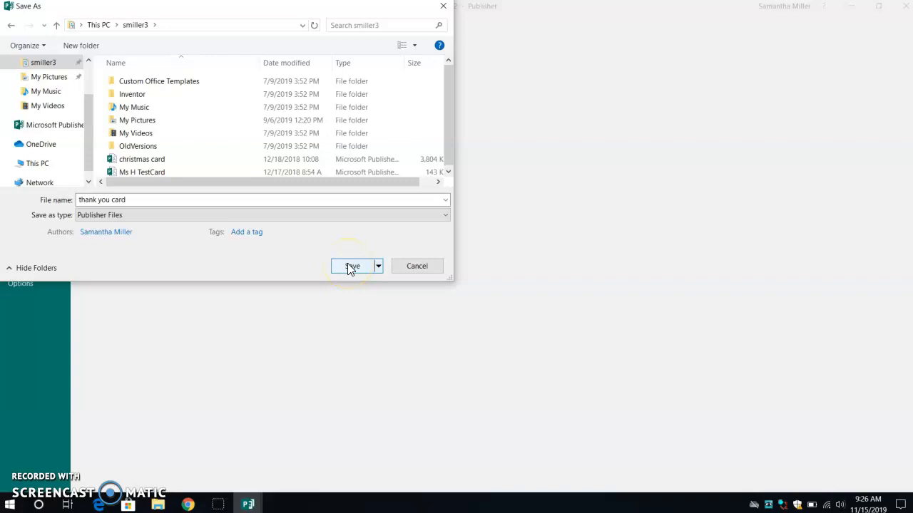
{"action": "left_click", "coordinate": [173, 216]}
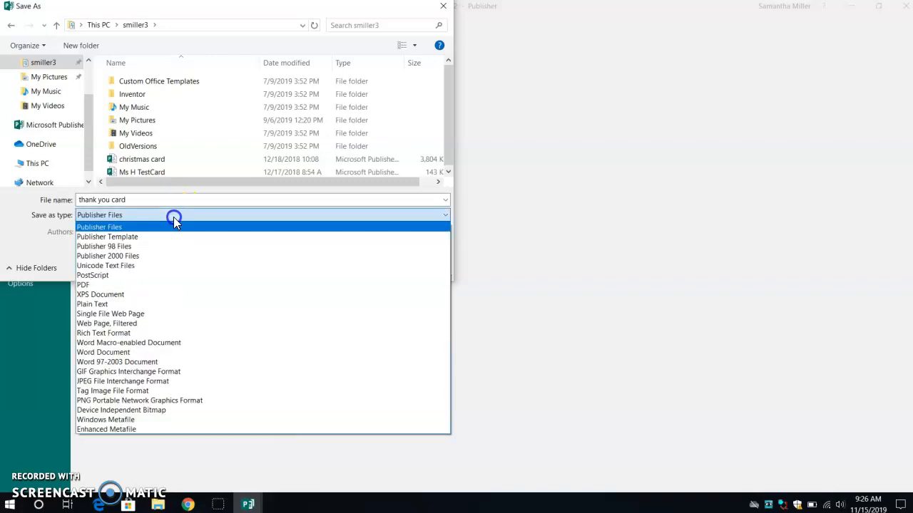
{"action": "left_click", "coordinate": [92, 286]}
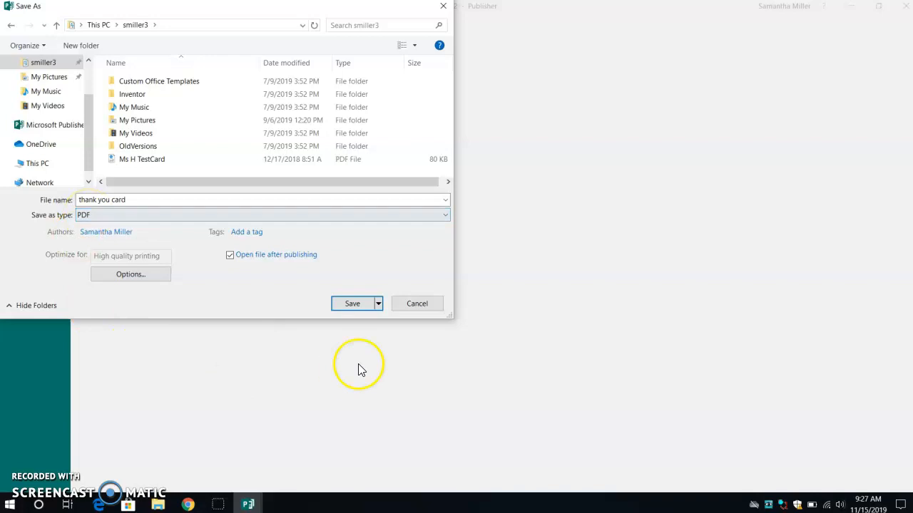
{"action": "left_click", "coordinate": [427, 308]}
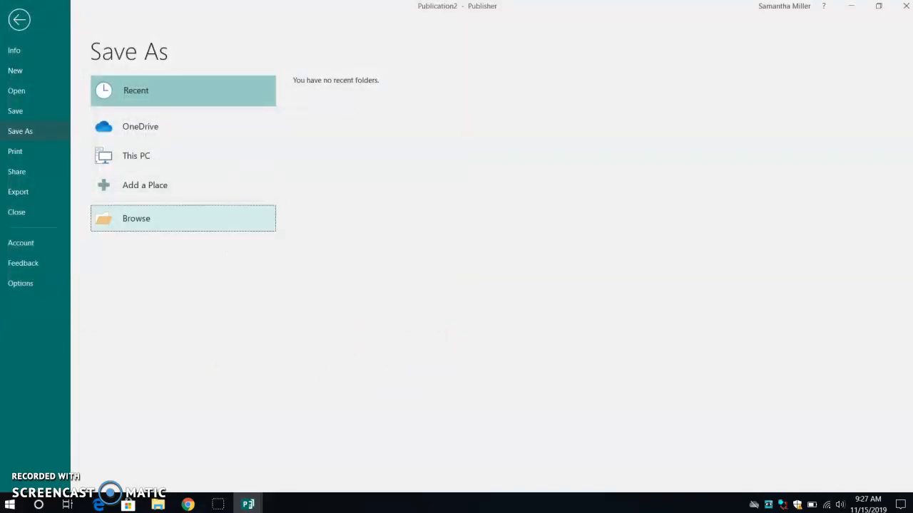
{"action": "left_click", "coordinate": [21, 20]}
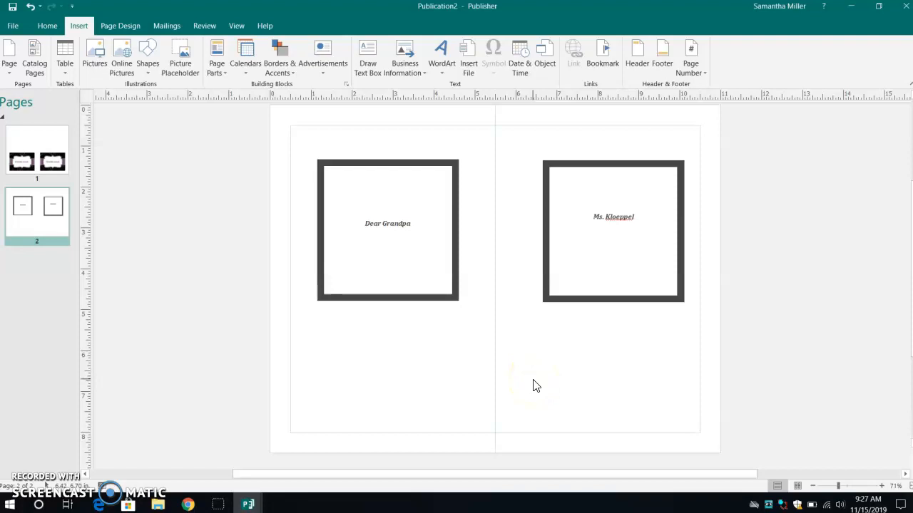
{"action": "left_click", "coordinate": [221, 505]}
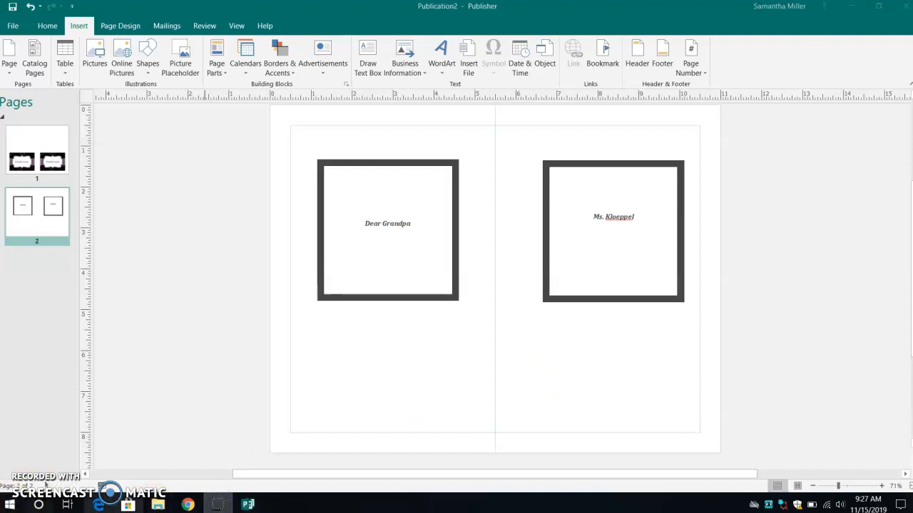